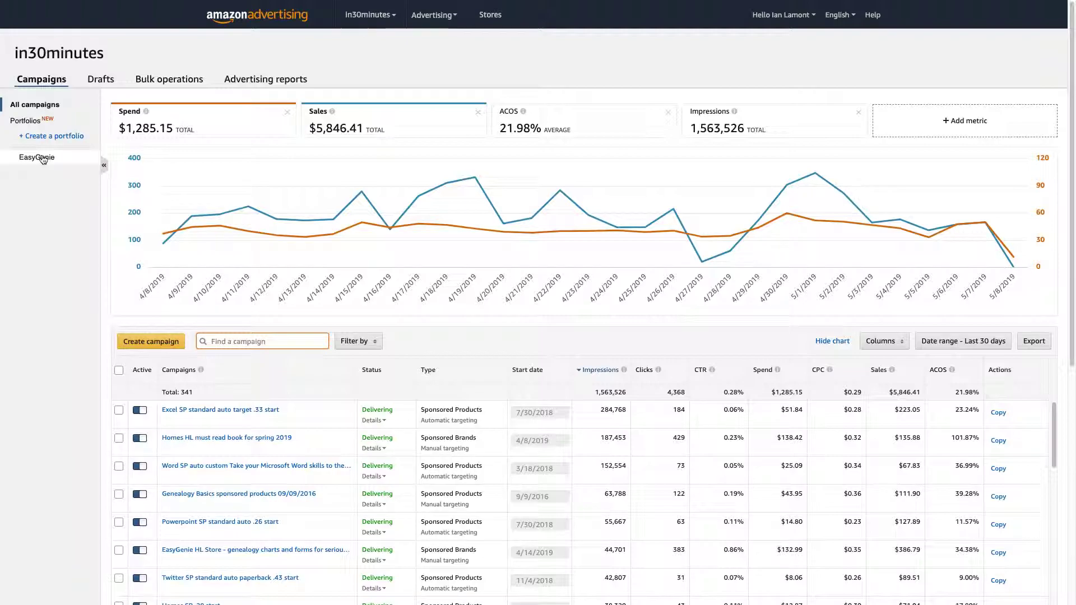
Step: Open the EasyGenie portfolio and clear the 'acid' filter so all 41 campaigns appear
{"action": "left_click", "coordinate": [65, 163]}
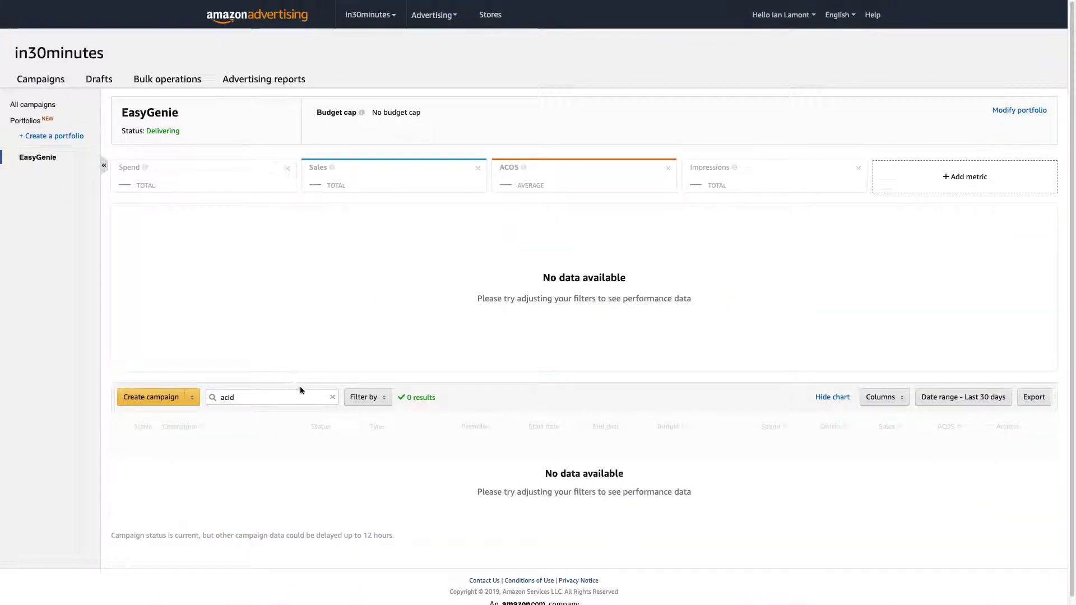
{"action": "left_click", "coordinate": [332, 397]}
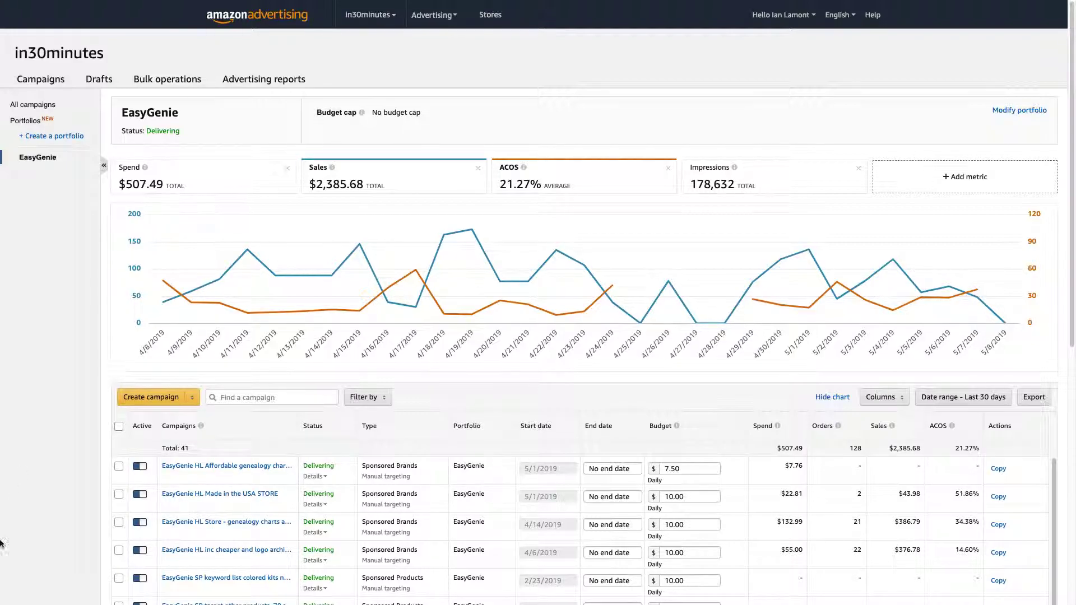
{"action": "left_click", "coordinate": [44, 163]}
{"action": "scroll", "coordinate": [533, 307], "scroll_direction": "down", "scroll_amount": 6}
{"action": "scroll", "coordinate": [534, 371], "scroll_direction": "down", "scroll_amount": 1}
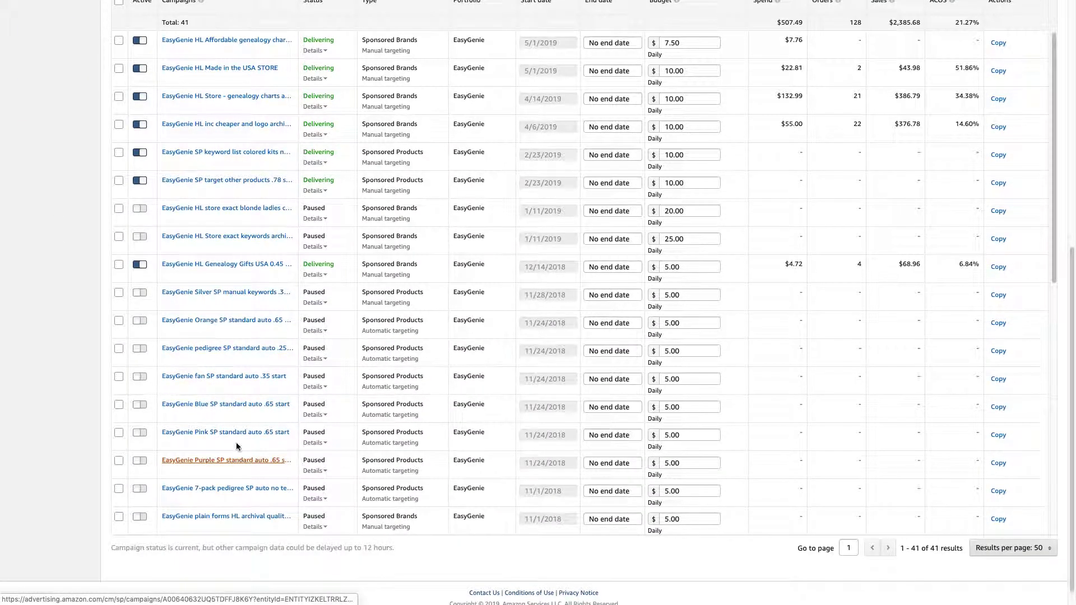
{"action": "scroll", "coordinate": [210, 374], "scroll_direction": "up", "scroll_amount": 3}
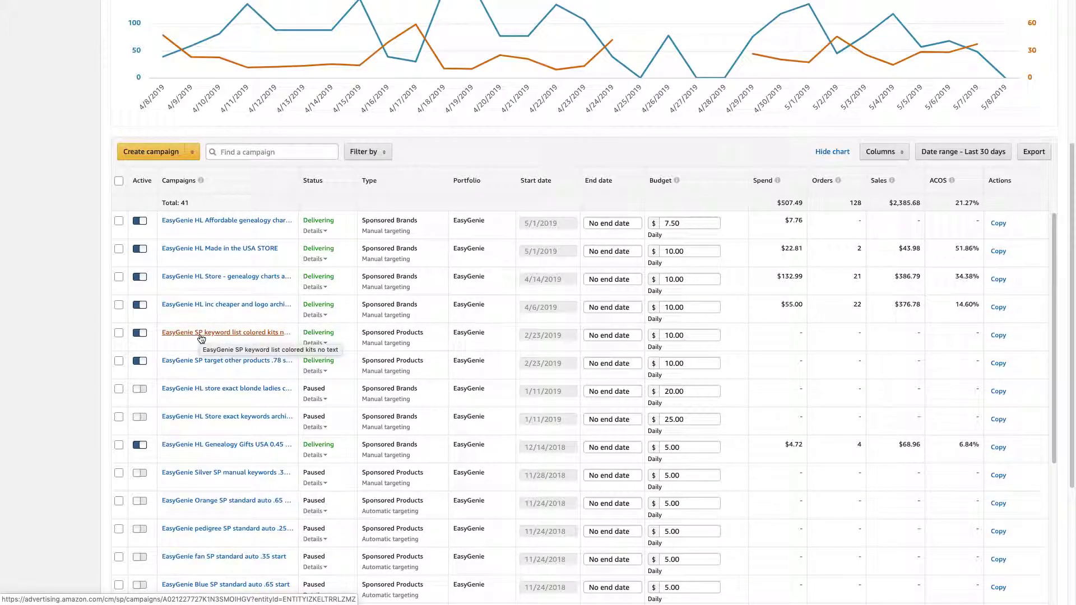
{"action": "scroll", "coordinate": [200, 338], "scroll_direction": "down", "scroll_amount": 3}
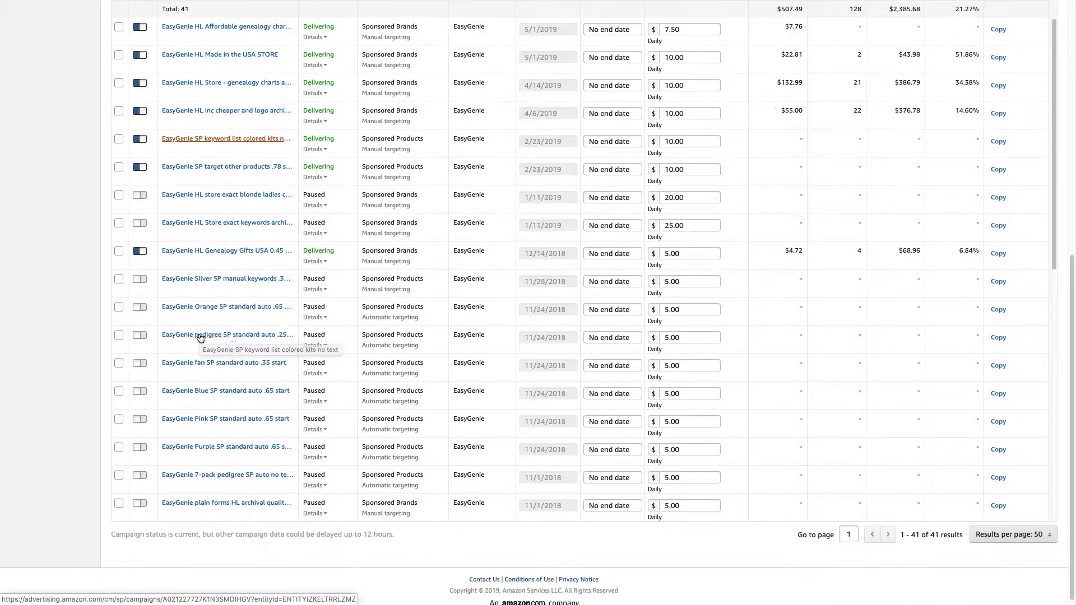
{"action": "scroll", "coordinate": [141, 403], "scroll_direction": "up", "scroll_amount": 8}
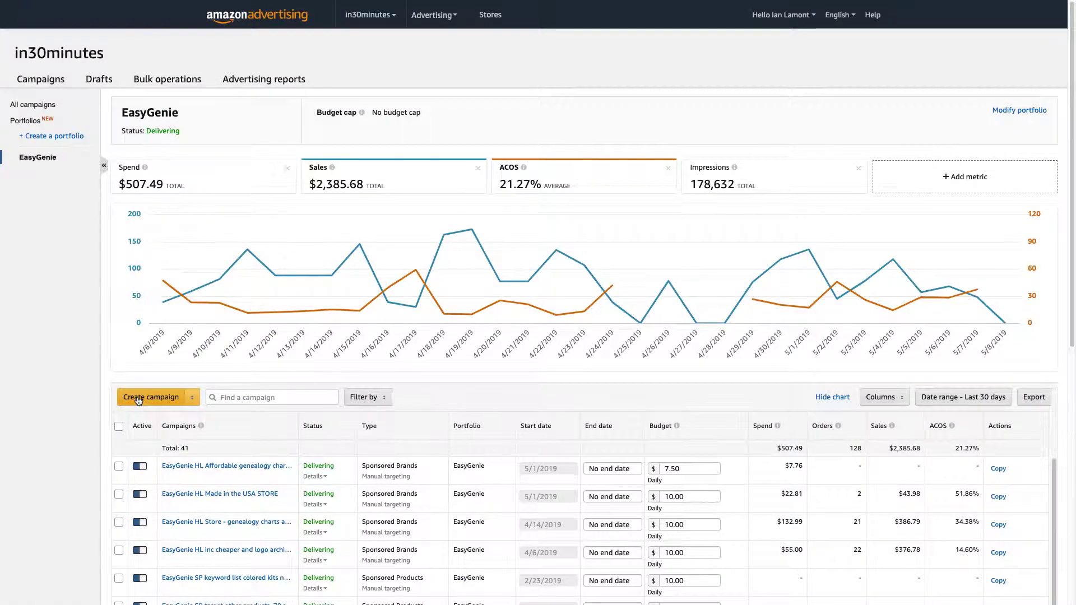
{"action": "scroll", "coordinate": [452, 494], "scroll_direction": "down", "scroll_amount": 5}
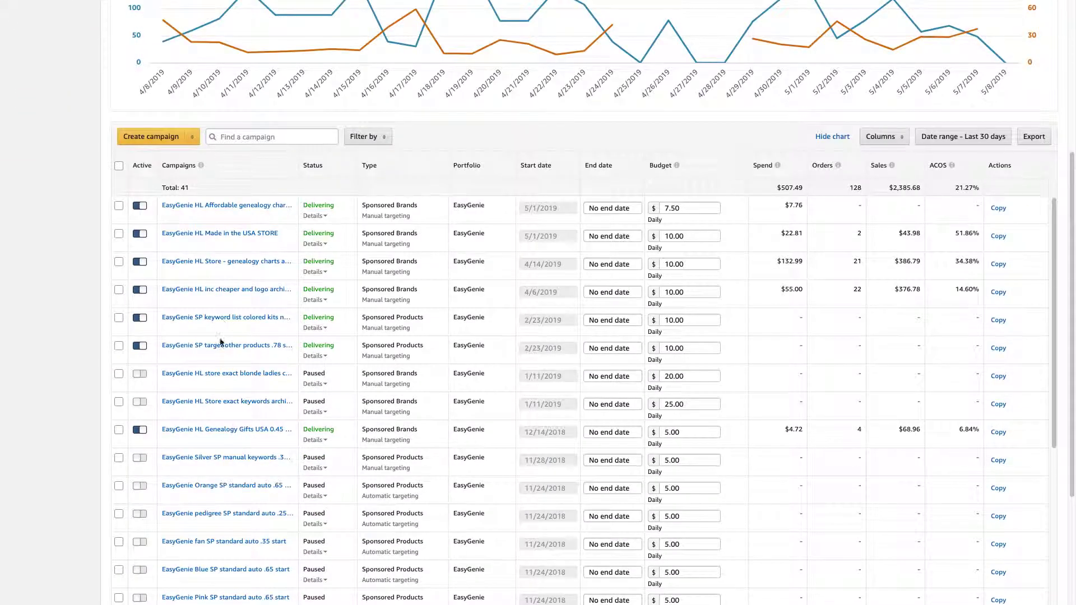
{"action": "left_click", "coordinate": [239, 137]}
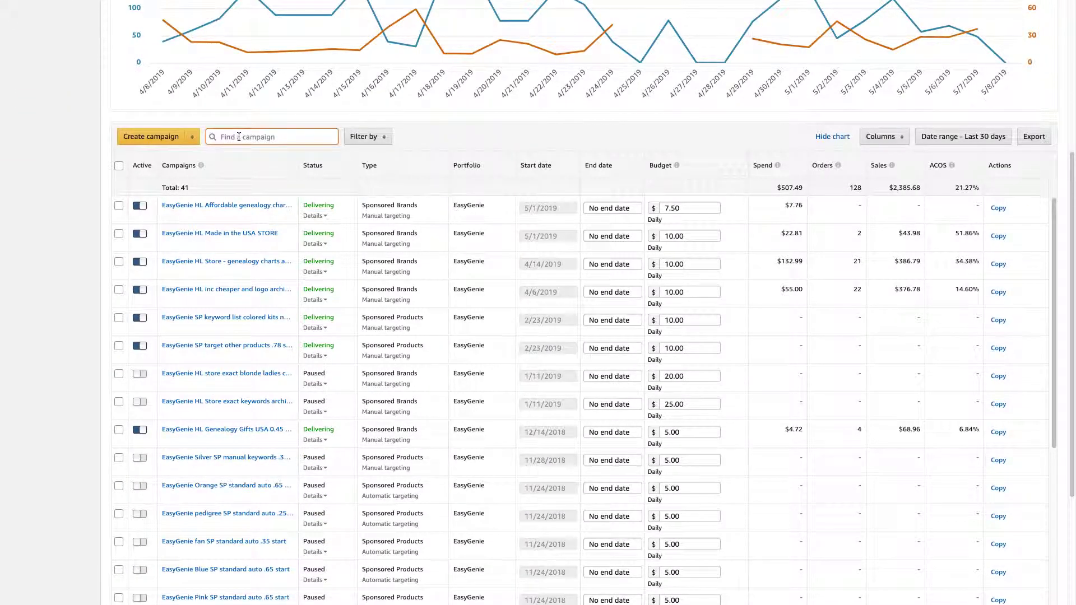
{"action": "scroll", "coordinate": [245, 144], "scroll_direction": "up", "scroll_amount": 5}
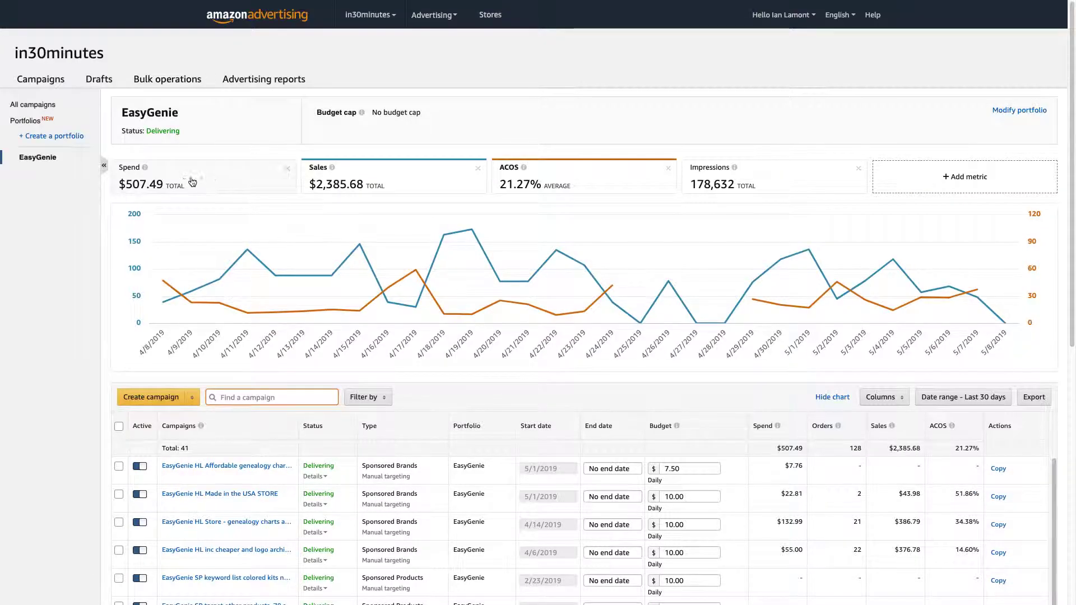
Step: Create a new portfolio named 'Home Buying guide'
{"action": "left_click", "coordinate": [56, 138]}
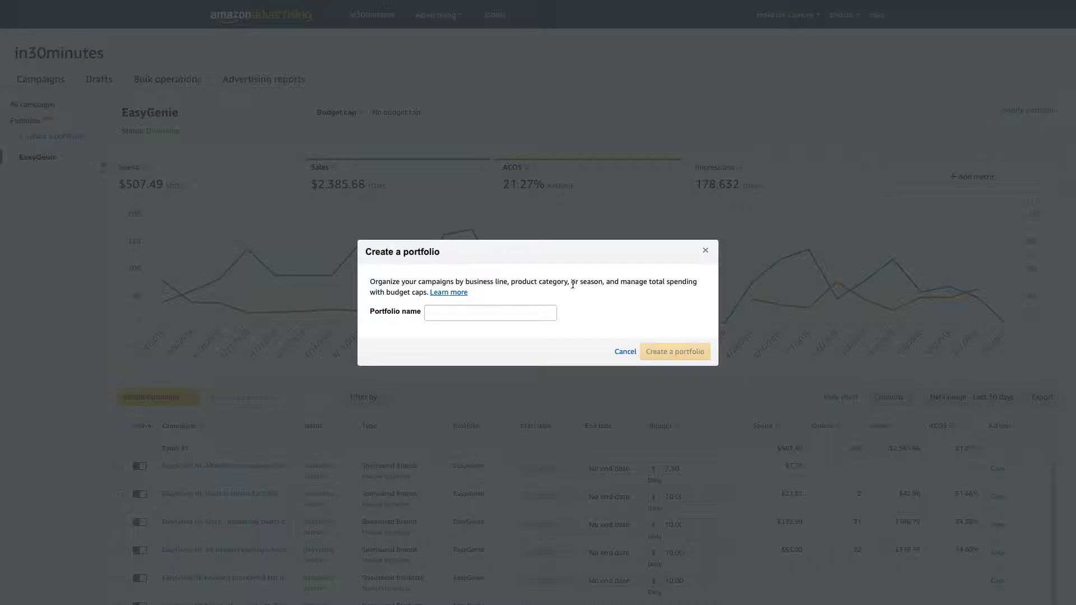
{"action": "left_click", "coordinate": [441, 315]}
{"action": "type", "text": "H"}
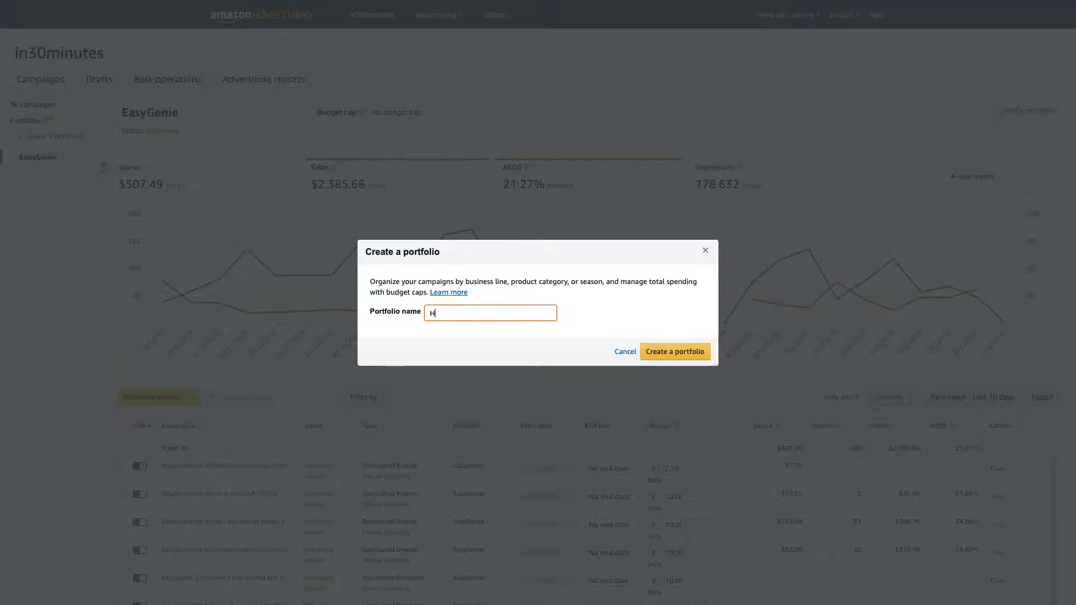
{"action": "type", "text": "ome Buying guide"}
{"action": "left_click", "coordinate": [670, 355]}
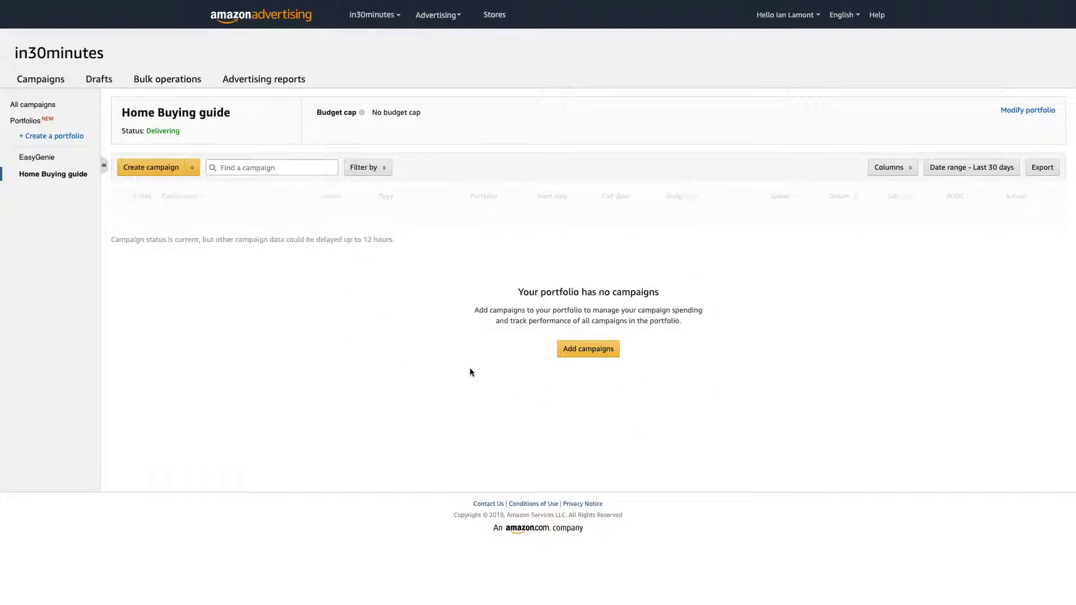
Step: In the add-campaigns dialog, select Homes HL must read book for spring 2019 and Homes SP .28 start
{"action": "left_click", "coordinate": [610, 353]}
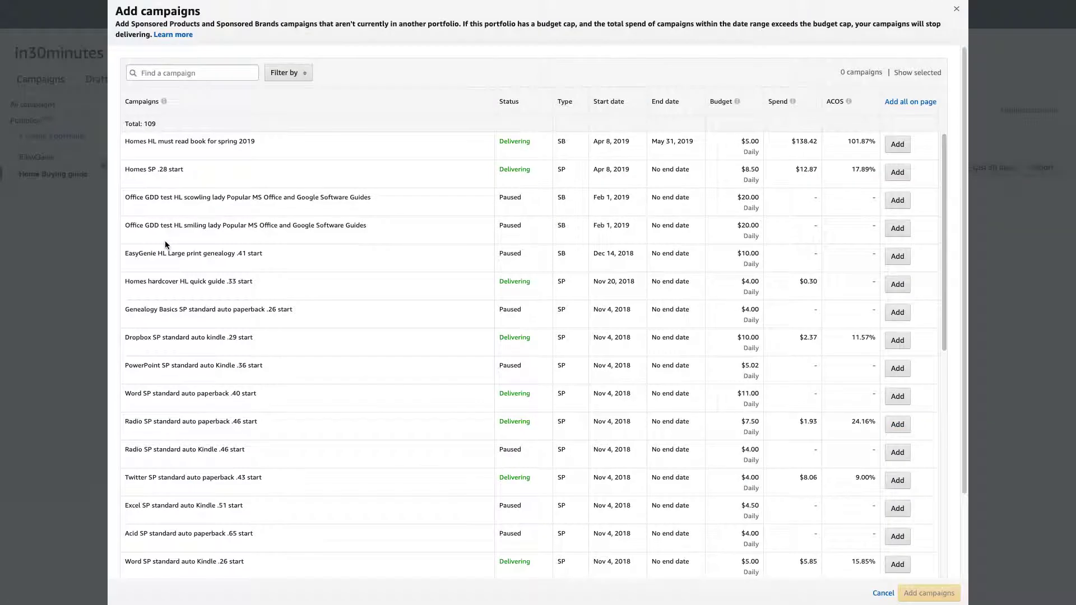
{"action": "left_click", "coordinate": [152, 71]}
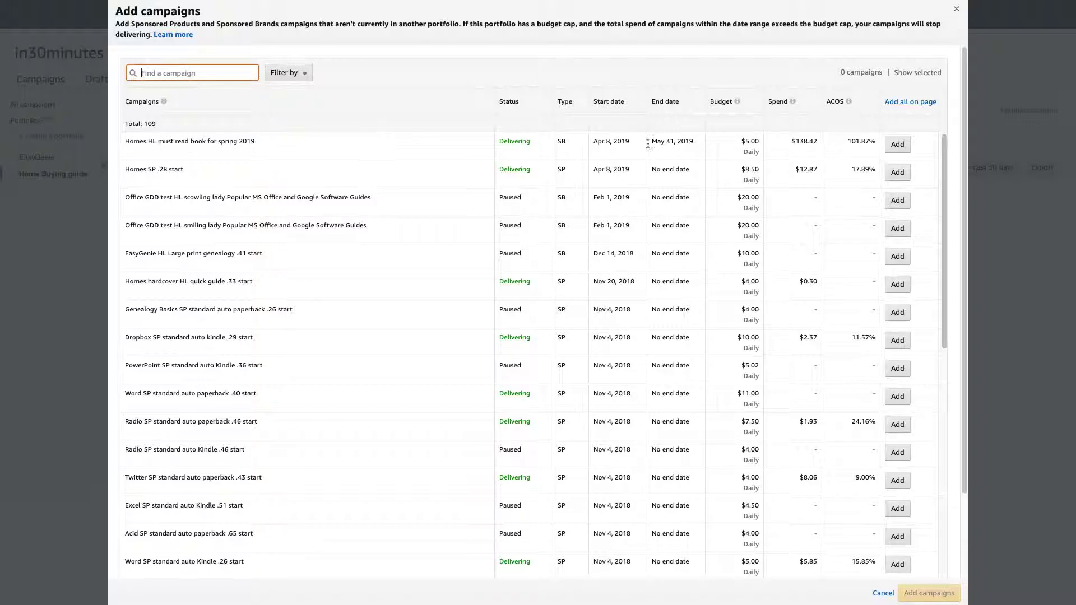
{"action": "left_click", "coordinate": [903, 145]}
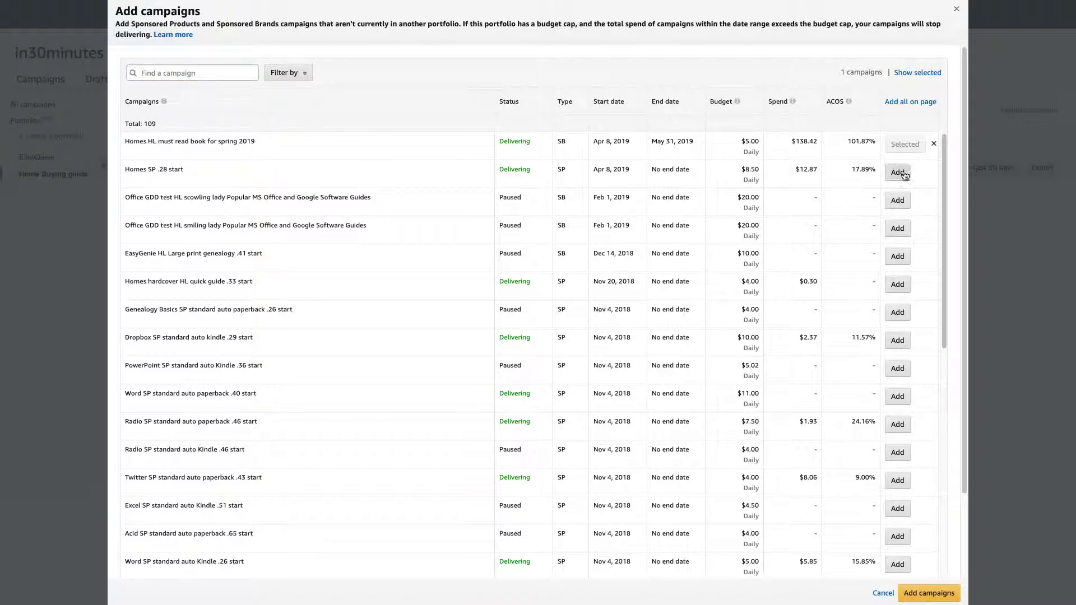
{"action": "left_click", "coordinate": [898, 172]}
{"action": "scroll", "coordinate": [511, 413], "scroll_direction": "down", "scroll_amount": 7}
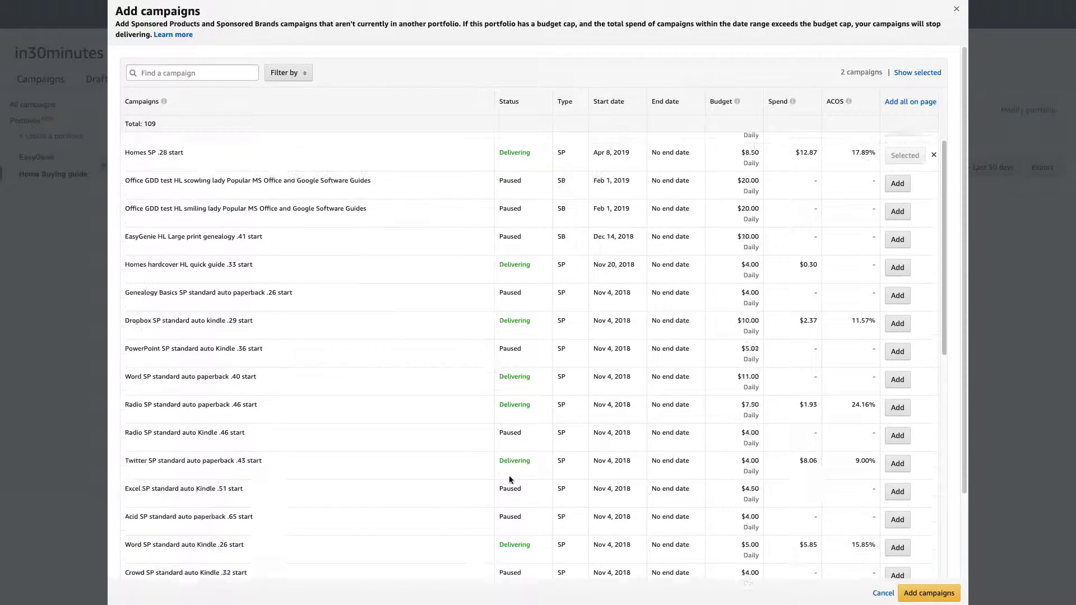
{"action": "scroll", "coordinate": [510, 479], "scroll_direction": "up", "scroll_amount": 8}
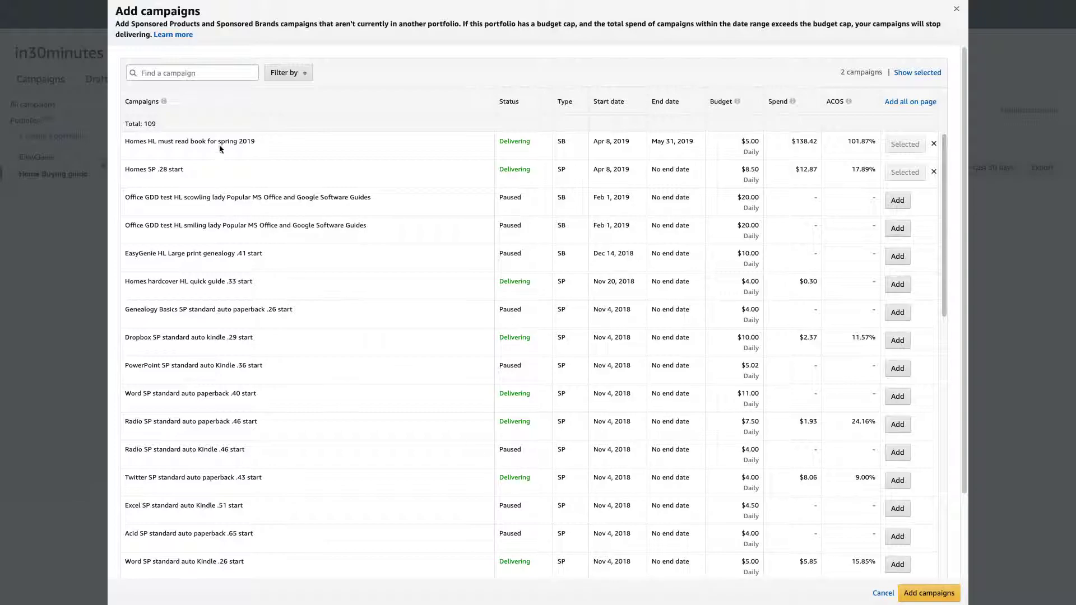
{"action": "left_click", "coordinate": [162, 76]}
Step: Search 'Homes', select all three Homes campaigns and add them, which returns an adding error
{"action": "type", "text": "Homes"}
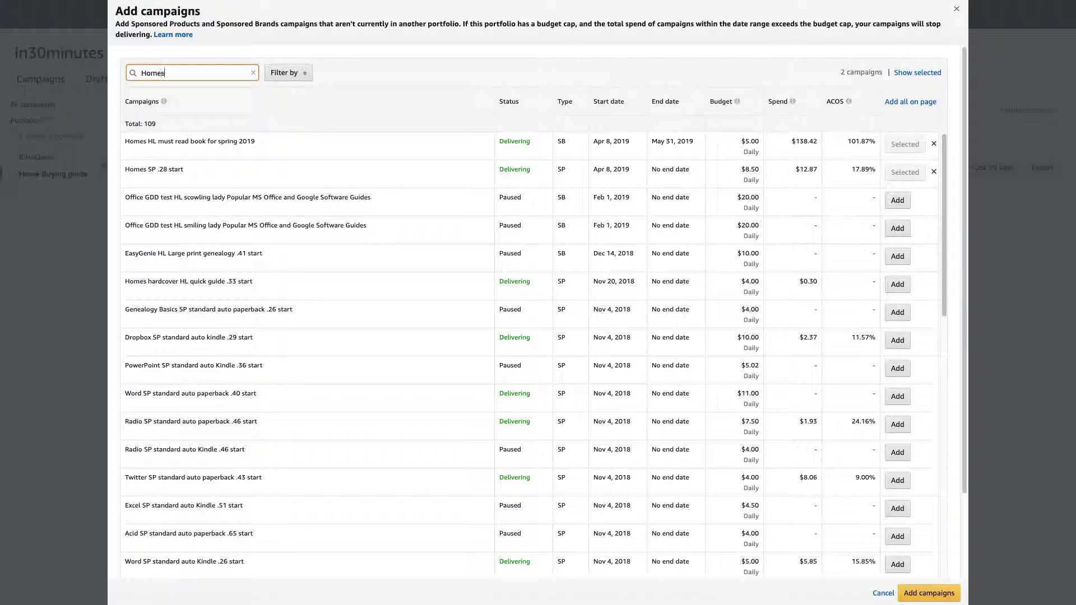
{"action": "key", "text": "Return"}
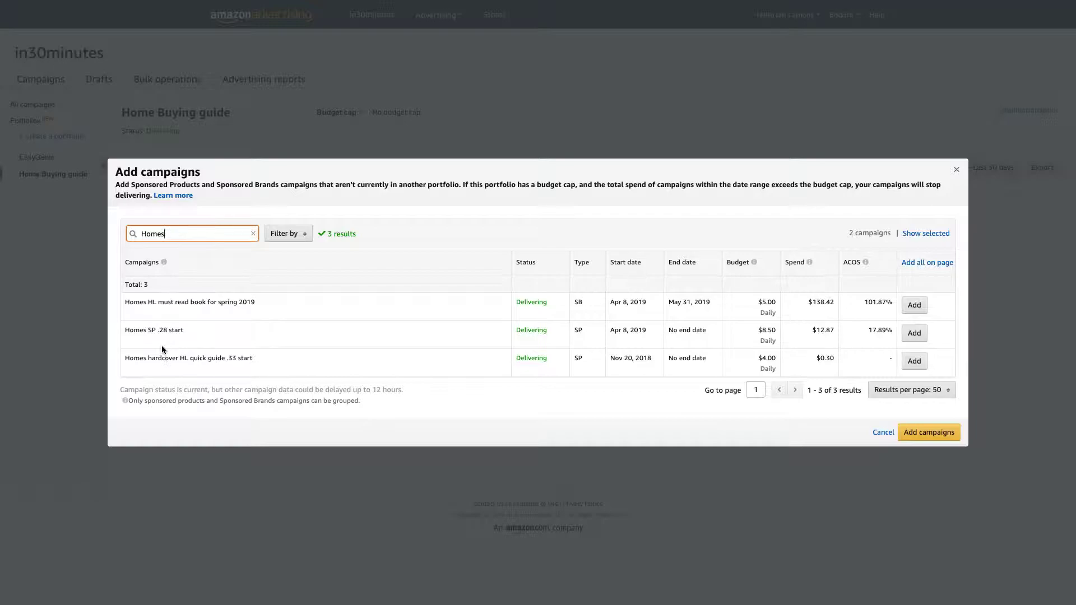
{"action": "left_click", "coordinate": [914, 305]}
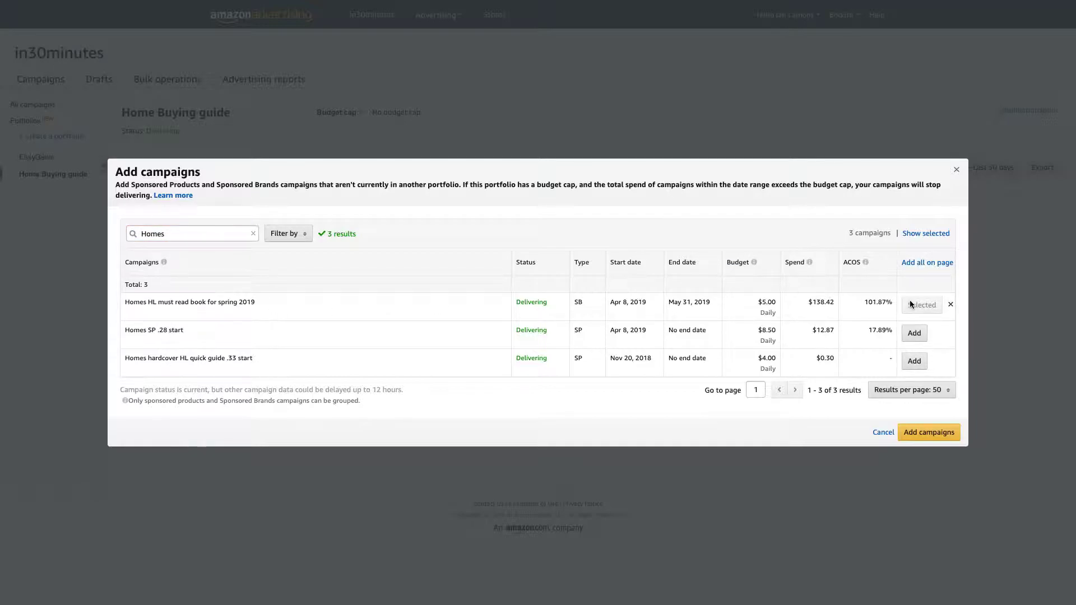
{"action": "left_click", "coordinate": [911, 333]}
{"action": "left_click", "coordinate": [916, 361]}
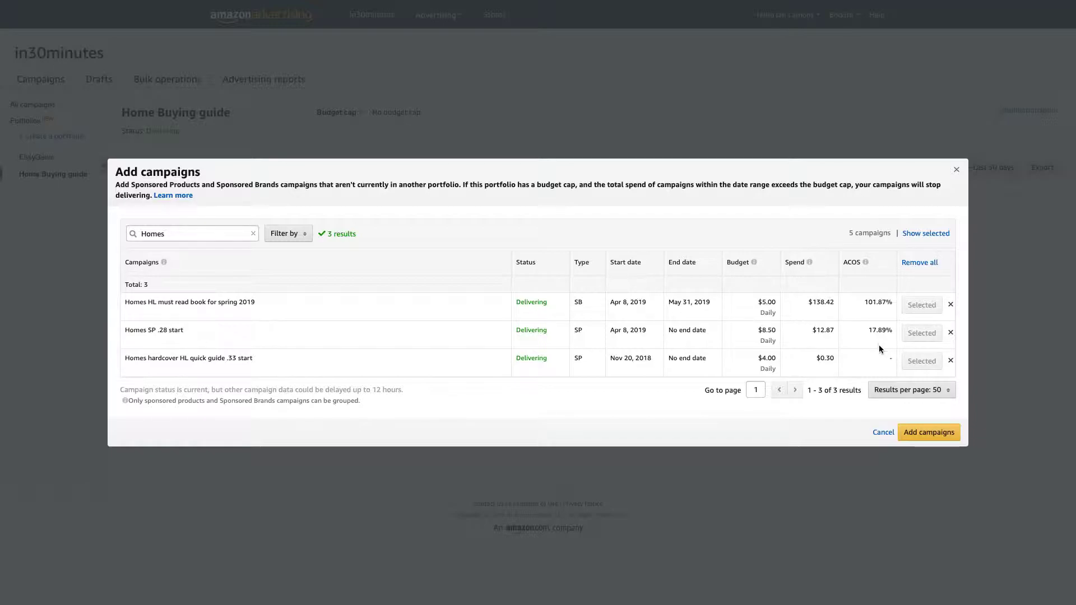
{"action": "left_click", "coordinate": [928, 435]}
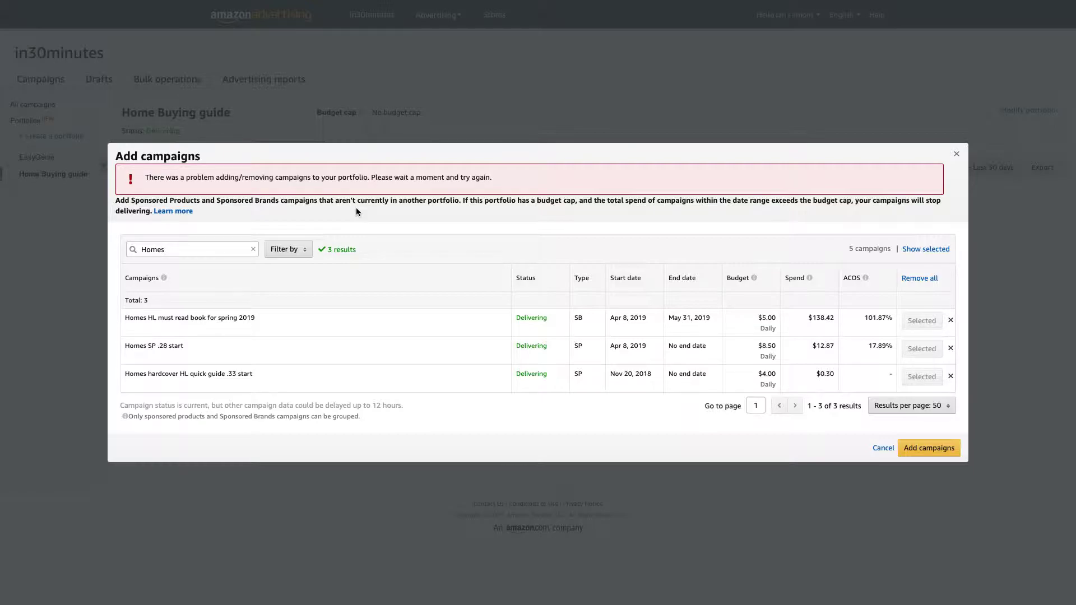
Step: Drop the duplicate selections and Homes hardcover HL quick guide, then add the two remaining Homes campaigns
{"action": "left_click", "coordinate": [950, 320]}
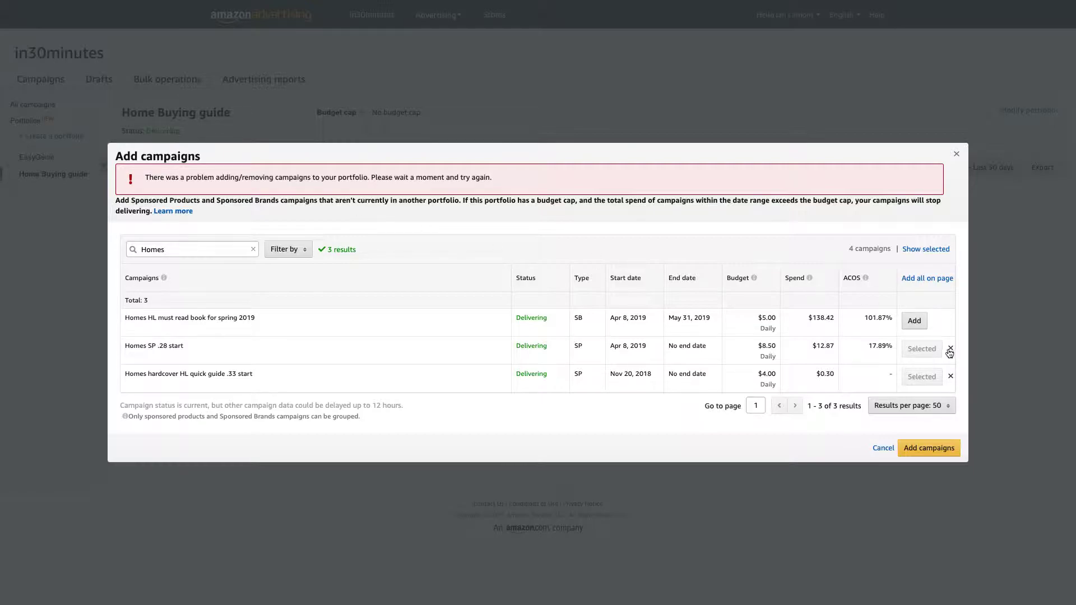
{"action": "left_click", "coordinate": [951, 348]}
{"action": "left_click", "coordinate": [951, 376]}
{"action": "left_click", "coordinate": [929, 447]}
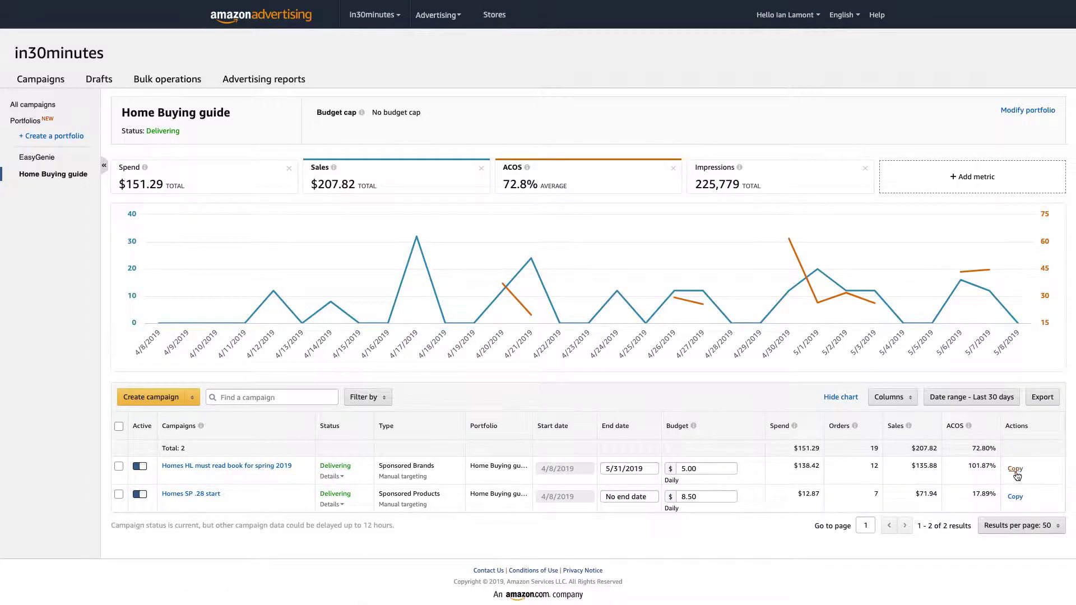
Step: Open All campaigns and scroll through the 341-campaign table
{"action": "left_click", "coordinate": [42, 107]}
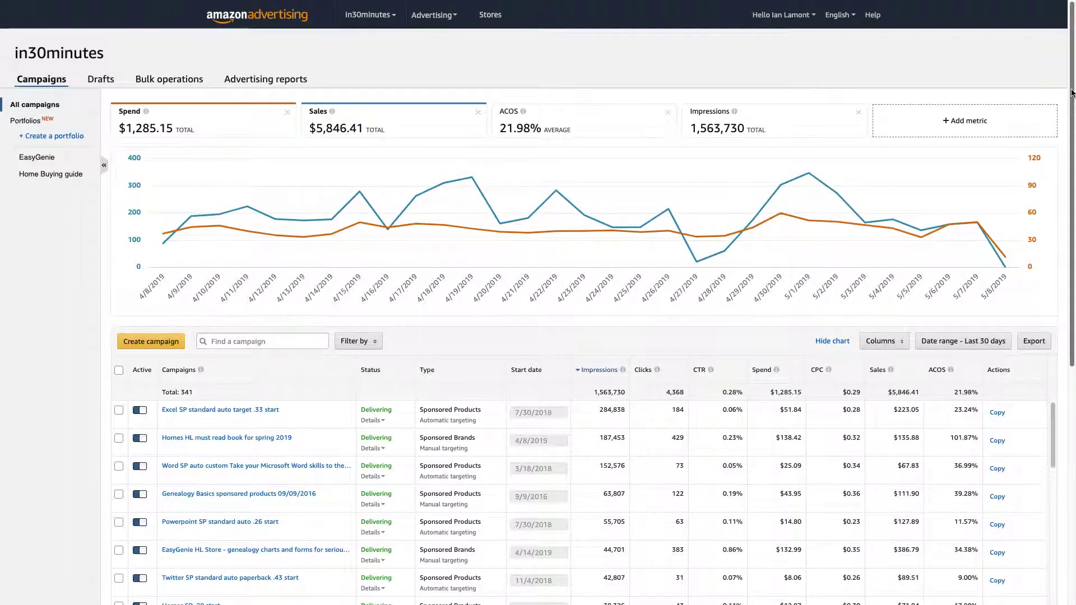
{"action": "left_click_drag", "start_coordinate": [1072, 95], "coordinate": [1072, 370]}
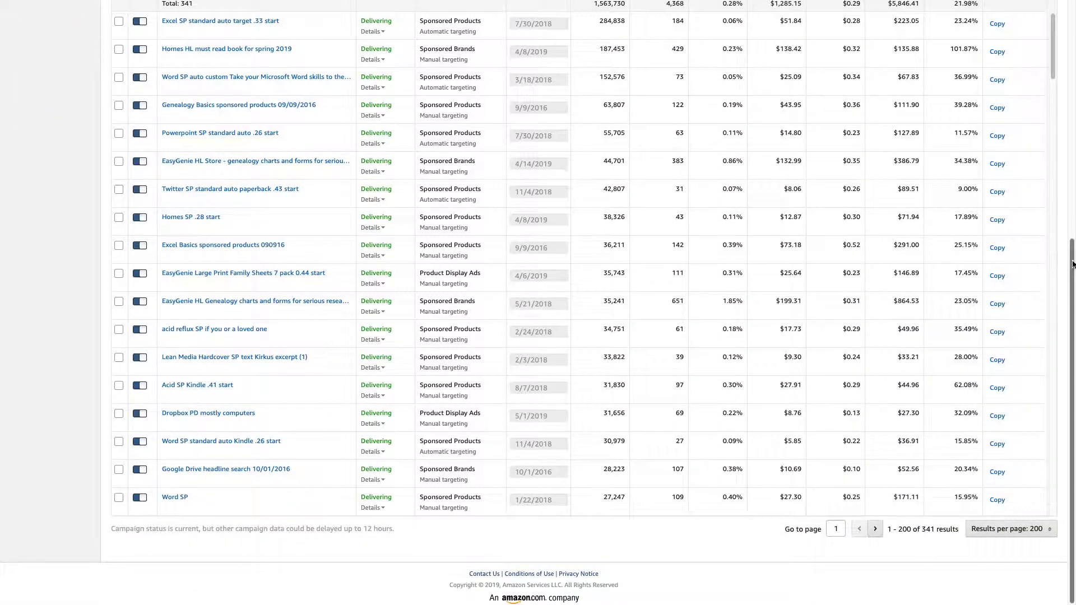
{"action": "left_click_drag", "start_coordinate": [1073, 258], "coordinate": [1073, 25]}
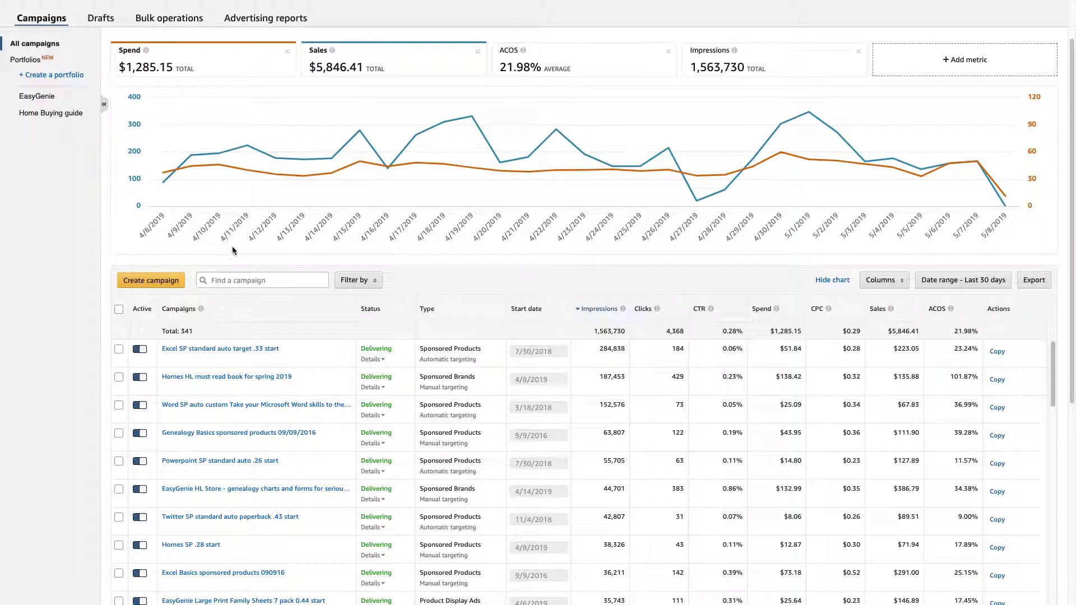
Step: Return to the Home Buying guide portfolio page, then switch to Preview
{"action": "left_click", "coordinate": [36, 115]}
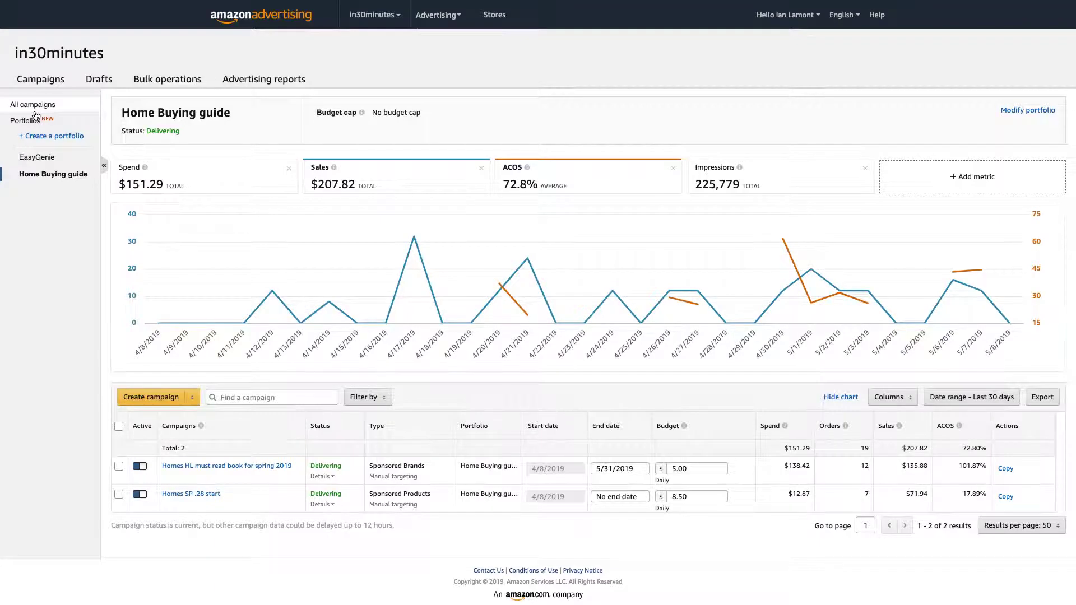
{"action": "key", "text": "super+Tab"}
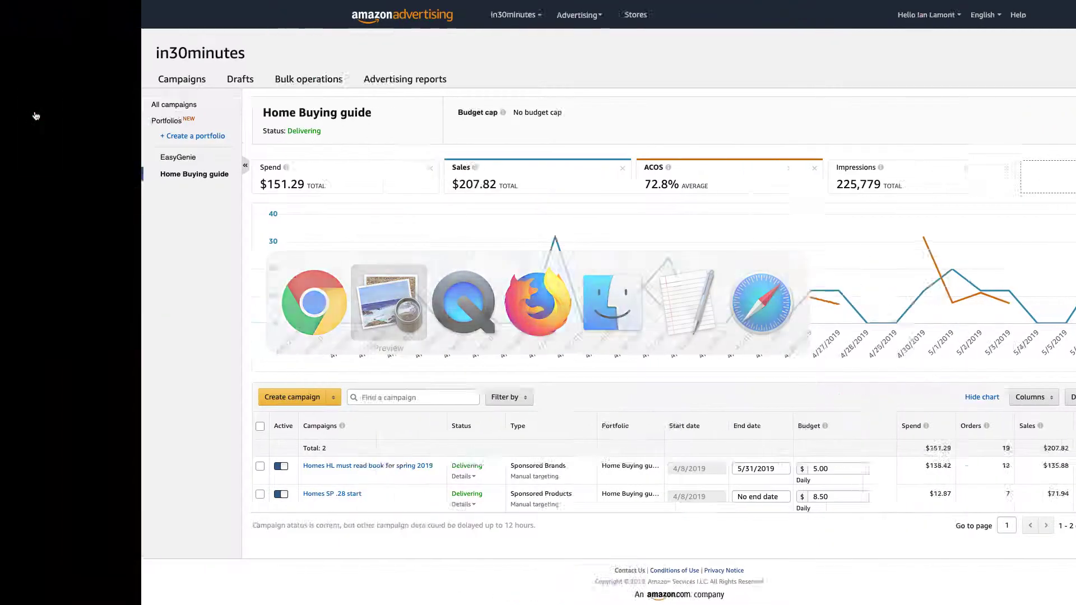